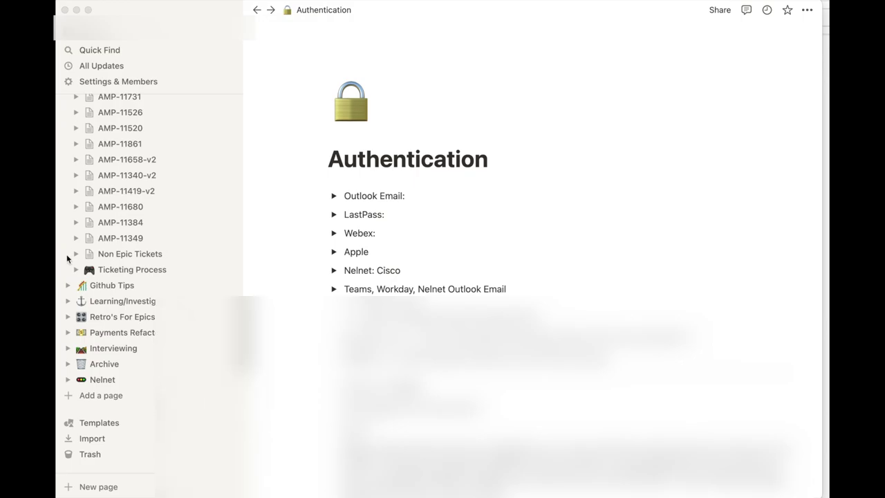
# Step: Scroll the Dev environment notes from the npm error fixes down to the Chromedriver section
pyautogui.scroll(5, 69, 257)
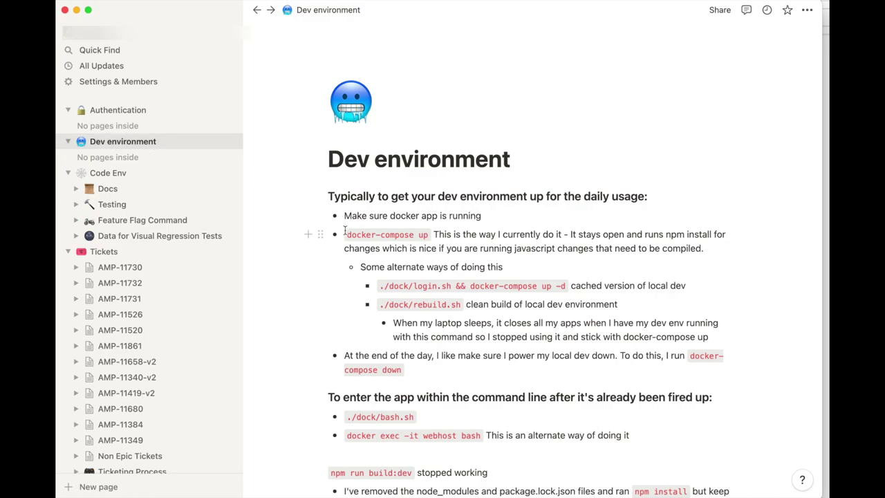
pyautogui.scroll(-1, 344, 230)
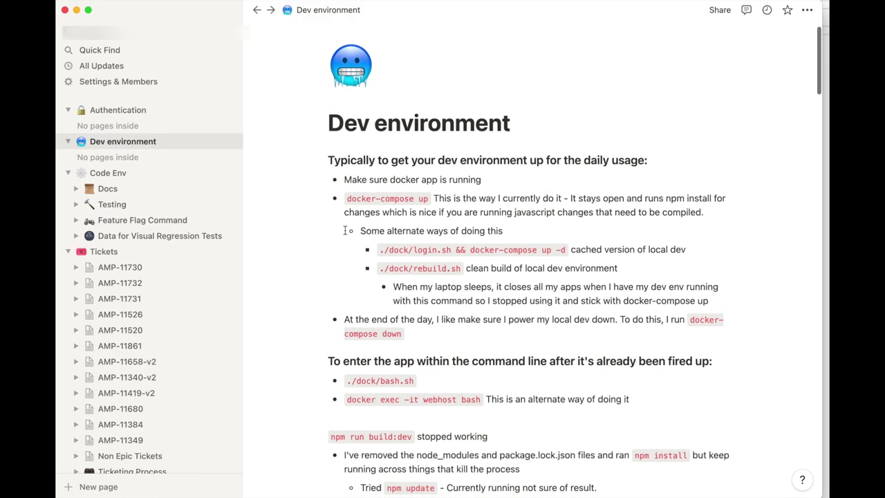
pyautogui.scroll(-1, 344, 231)
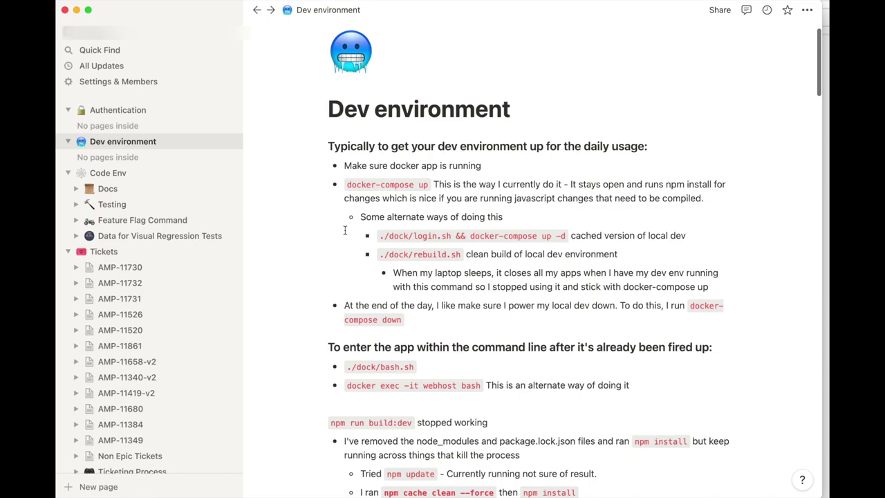
pyautogui.scroll(-2, 344, 231)
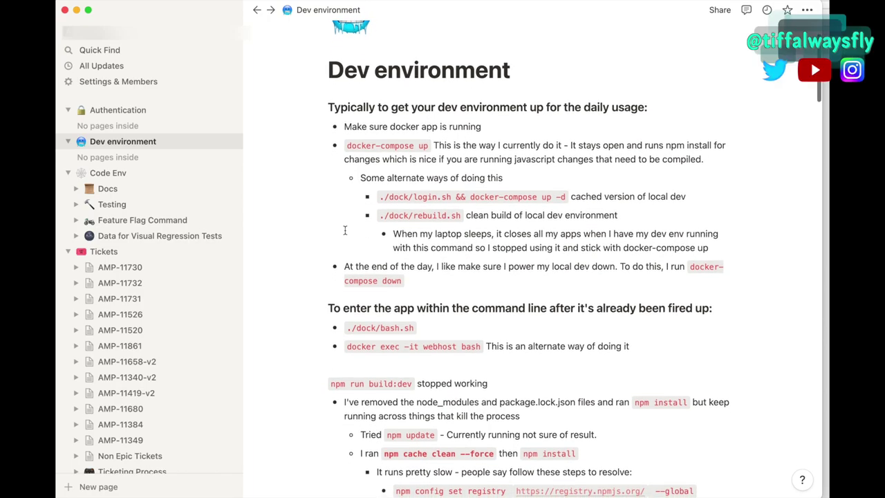
pyautogui.scroll(-6, 344, 231)
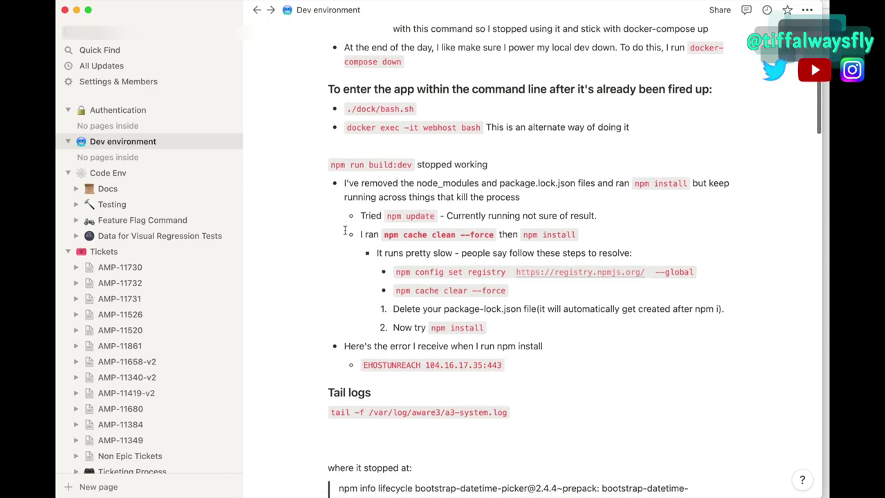
pyautogui.scroll(-2, 345, 231)
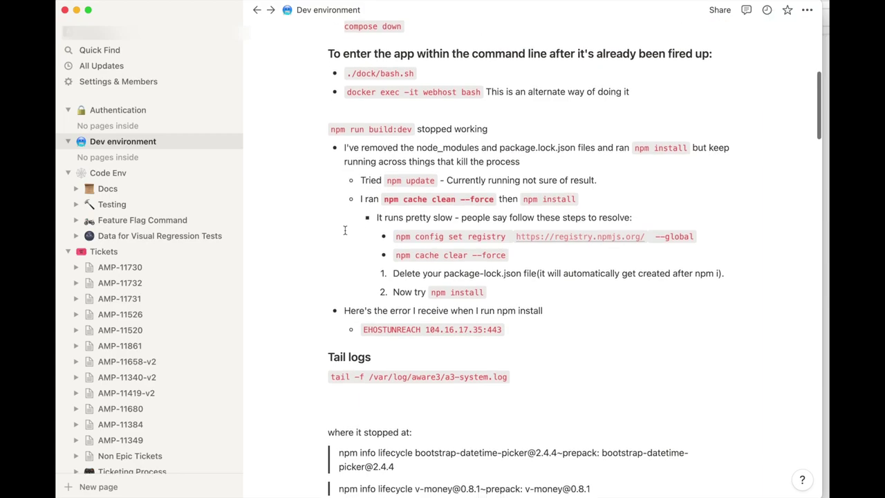
pyautogui.scroll(-5, 345, 231)
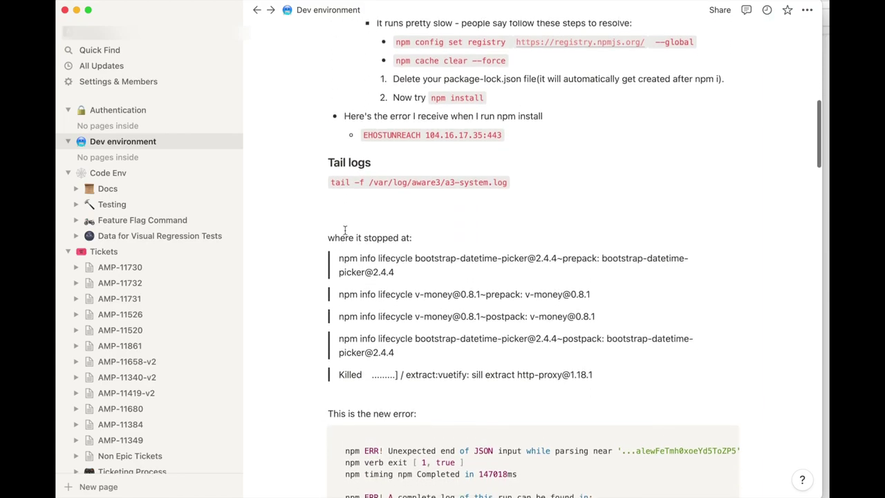
pyautogui.scroll(-2, 344, 231)
pyautogui.scroll(-6, 344, 231)
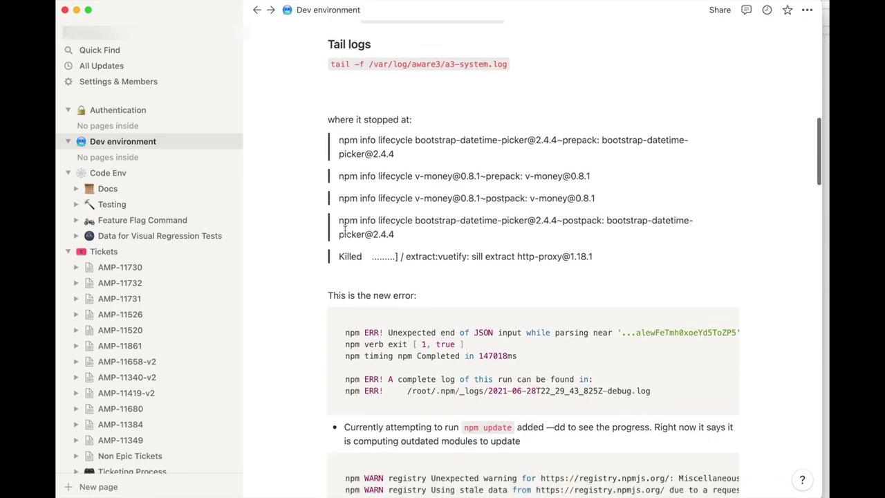
pyautogui.scroll(-4, 345, 231)
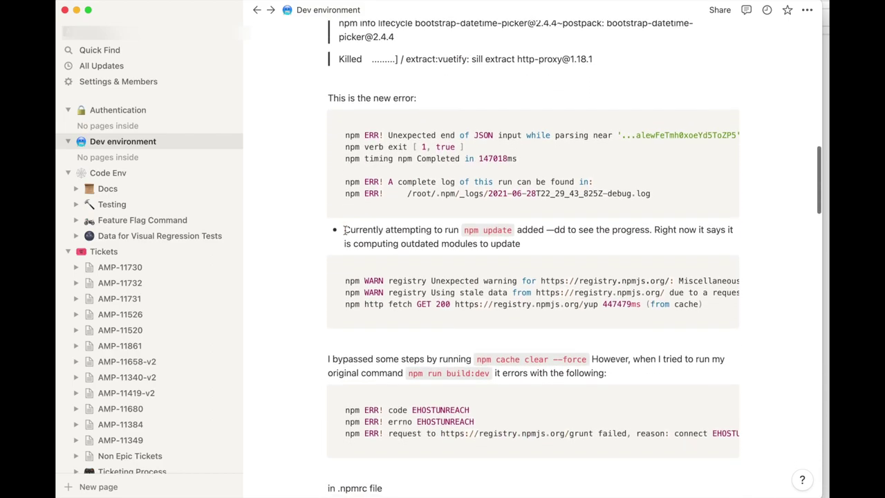
pyautogui.scroll(-12, 344, 230)
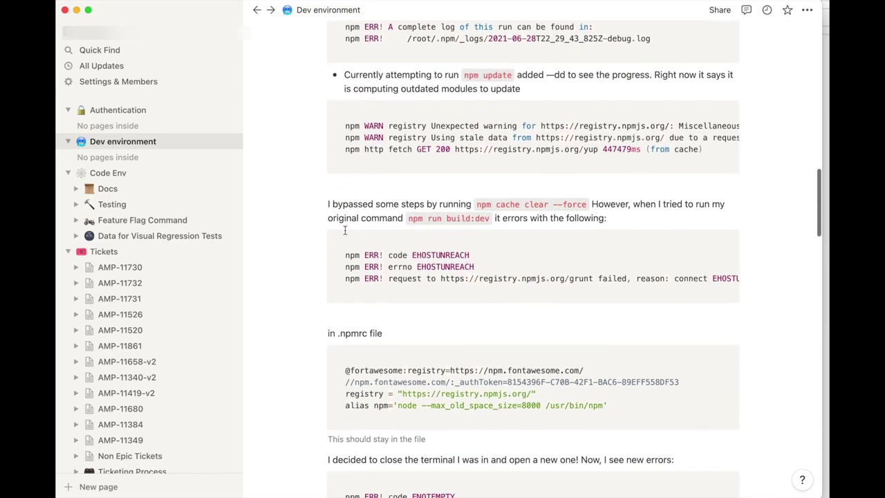
pyautogui.scroll(-5, 345, 231)
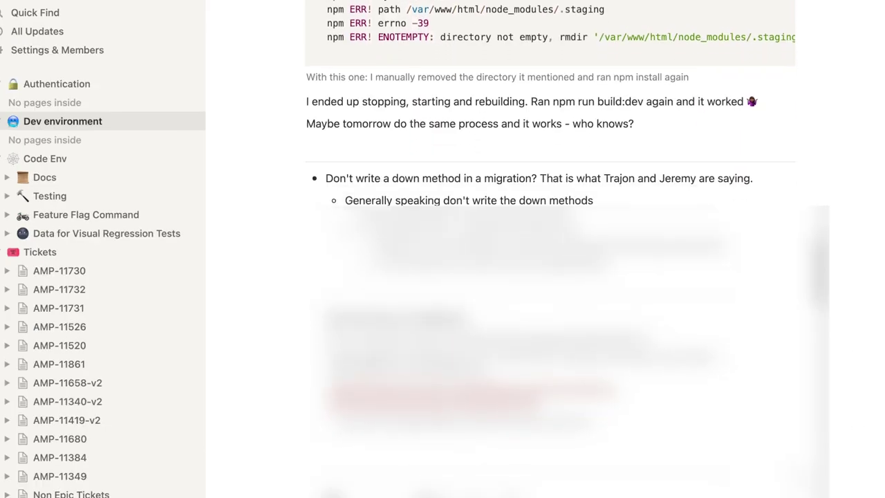
pyautogui.scroll(-7, 551, 249)
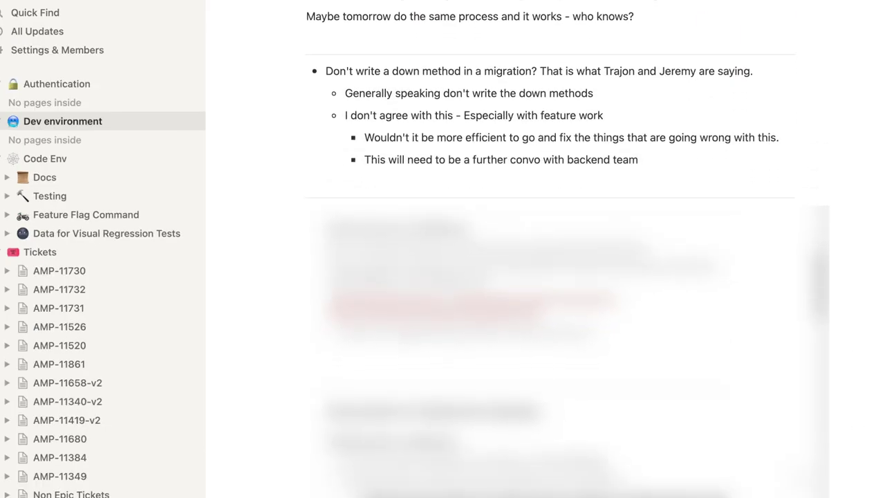
pyautogui.scroll(-4, 551, 249)
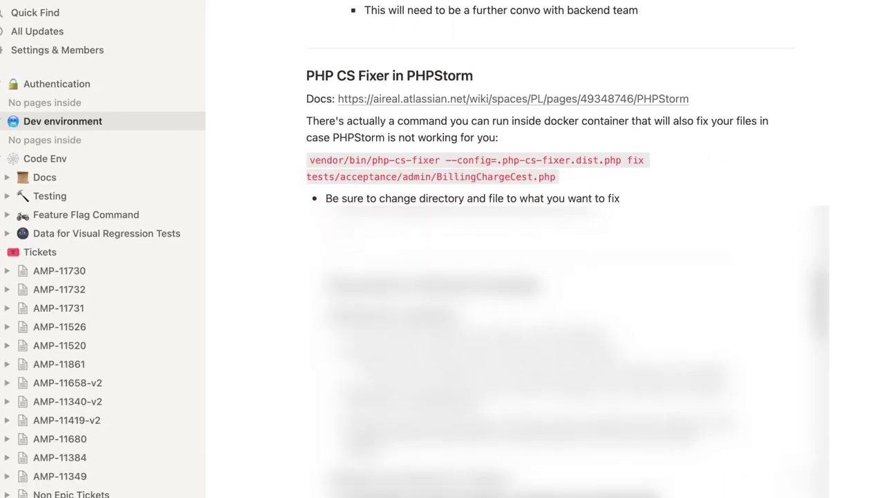
pyautogui.scroll(-3, 550, 248)
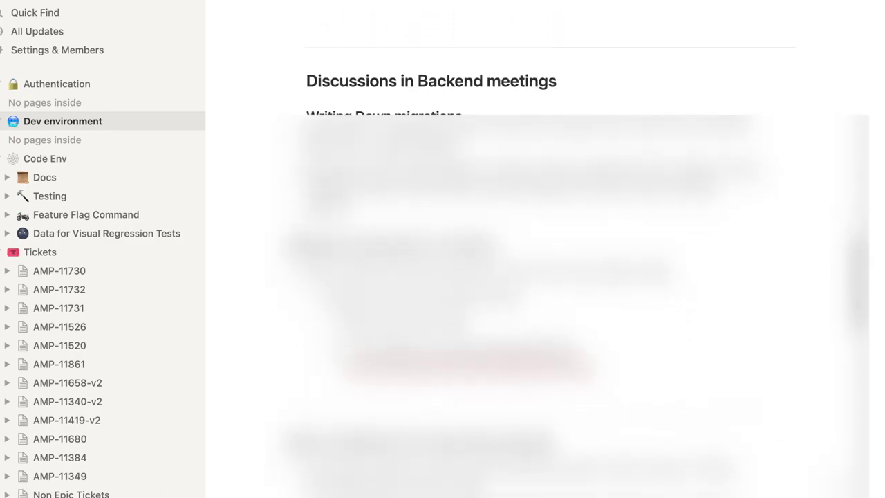
pyautogui.scroll(-8, 551, 249)
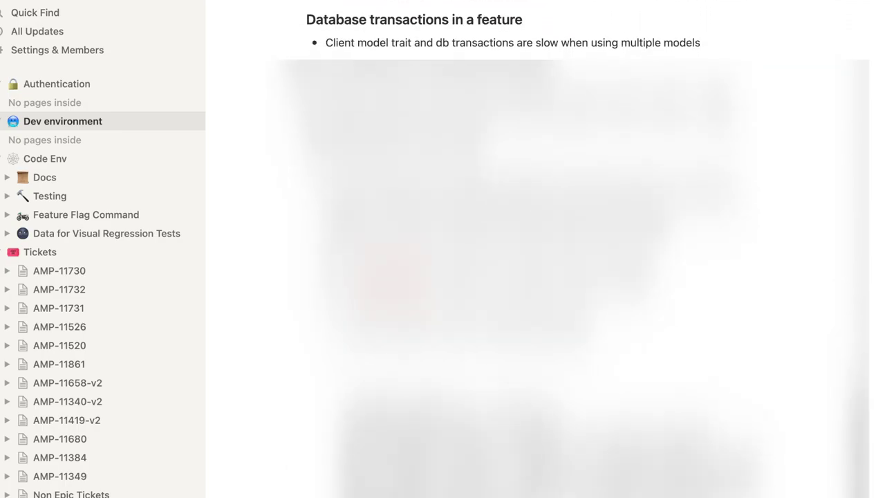
pyautogui.scroll(-3, 550, 249)
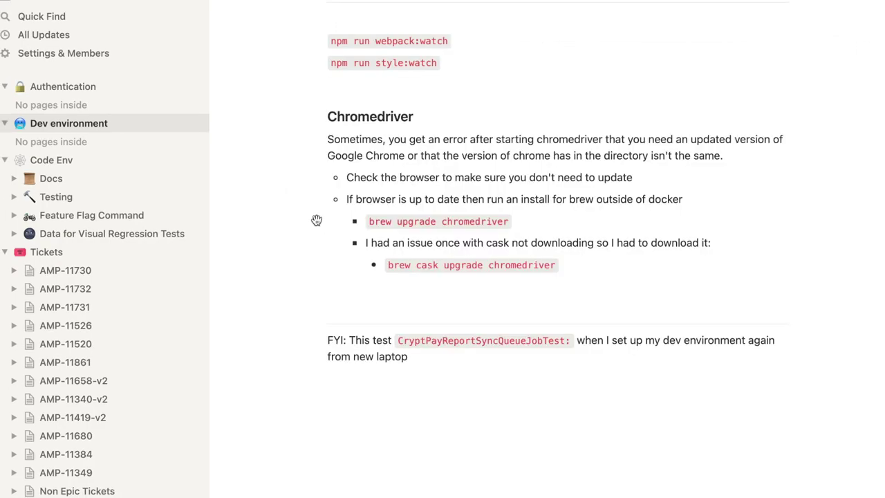
# Step: Expand Code Env in the sidebar and open its Testing notes page
pyautogui.click(81, 166)
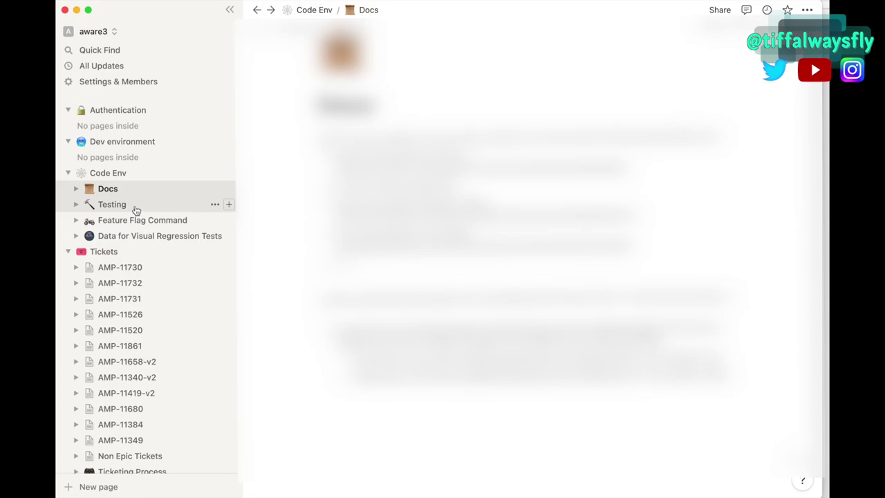
pyautogui.click(136, 211)
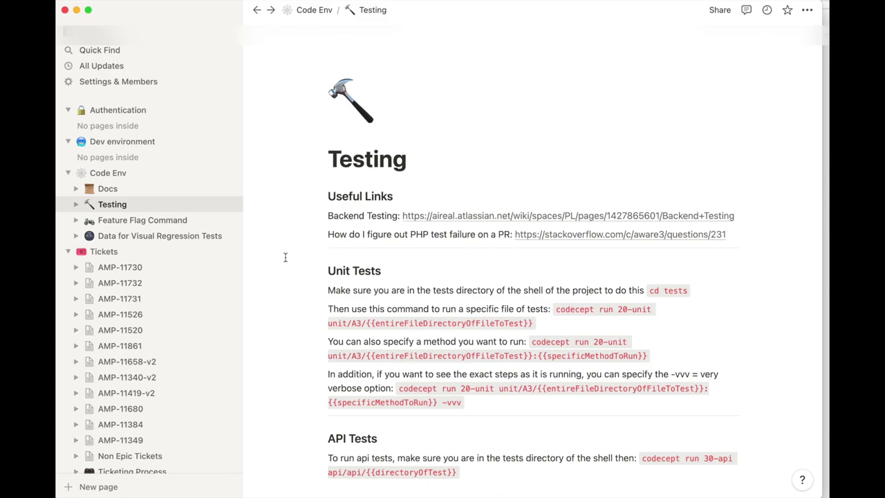
# Step: Scroll the Testing page through the API Tests and Acceptance Tests sections to Notes for testing
pyautogui.scroll(-3, 285, 257)
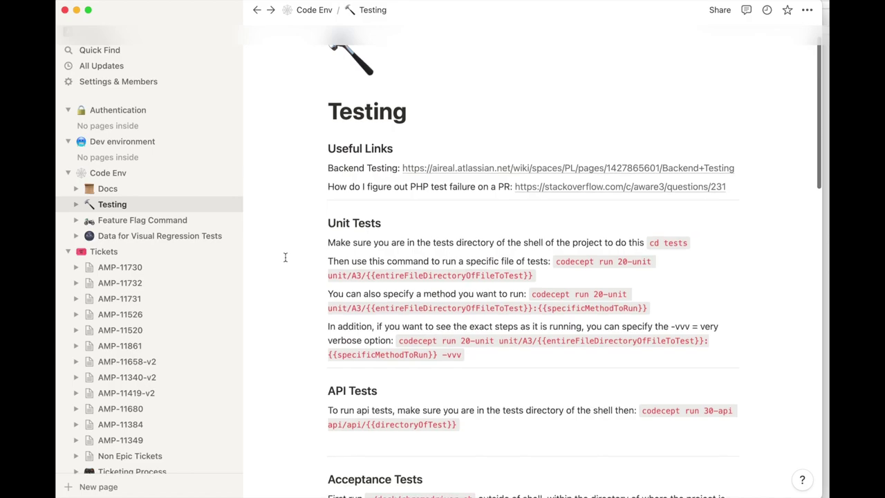
pyautogui.scroll(-5, 285, 257)
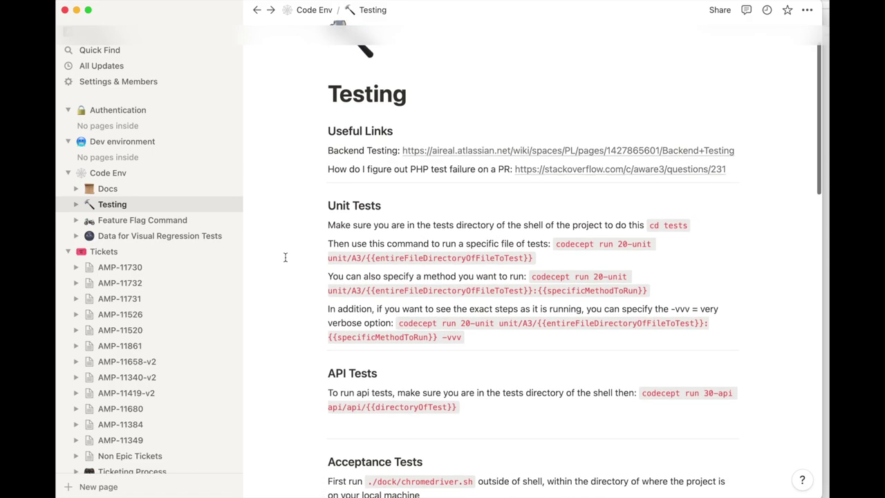
pyautogui.scroll(-4, 285, 257)
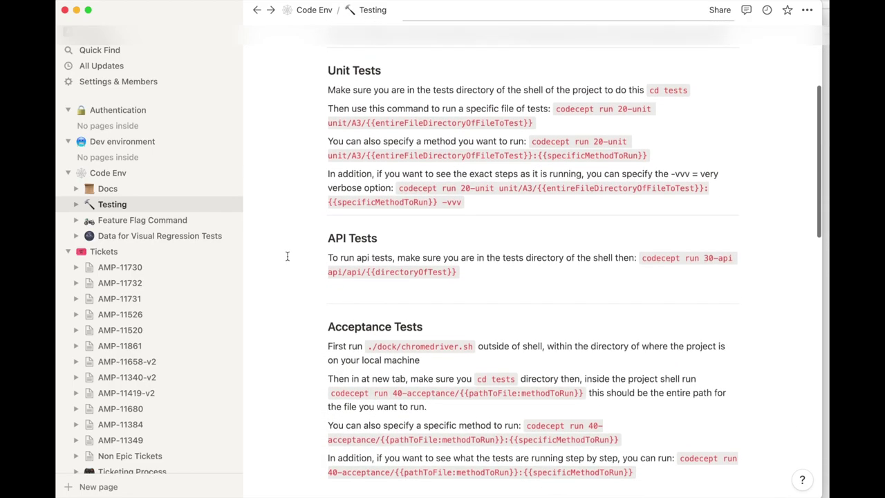
pyautogui.click(380, 239)
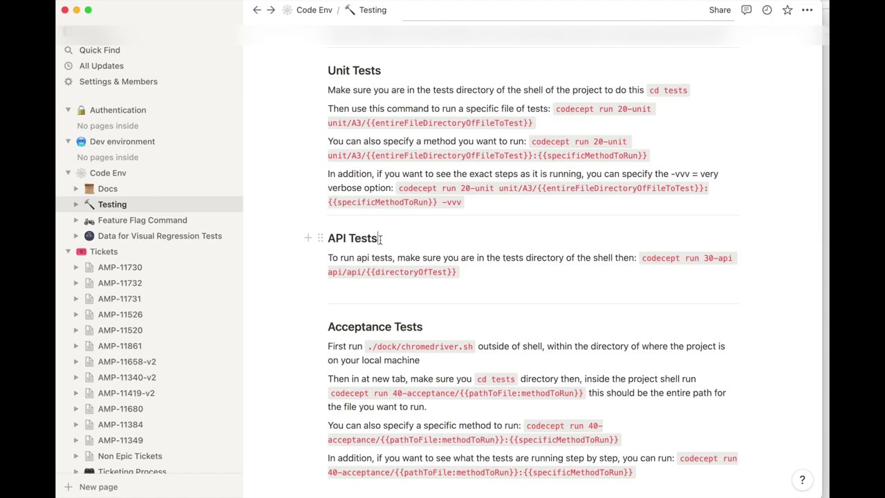
pyautogui.scroll(-7, 380, 239)
pyautogui.click(436, 209)
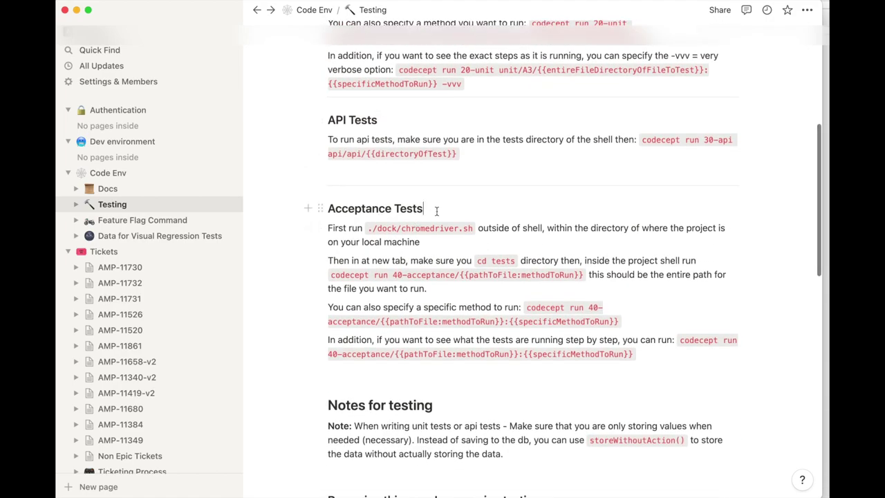
pyautogui.scroll(-10, 442, 216)
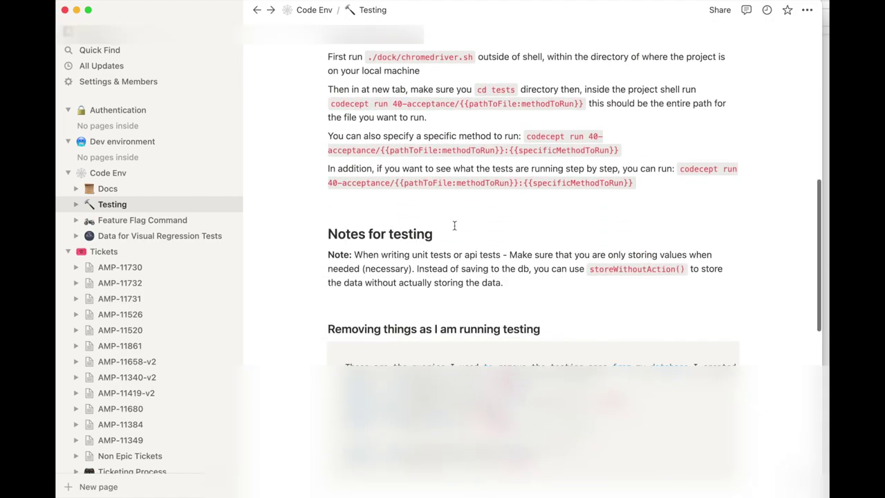
pyautogui.click(450, 235)
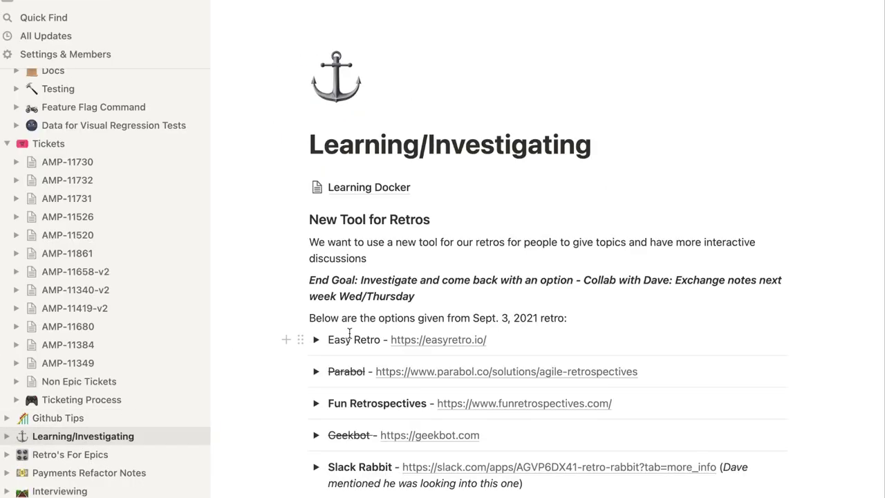
# Step: Scroll the Learning/Investigating page and open its Learning Docker sub-page
pyautogui.scroll(-2, 349, 333)
pyautogui.scroll(-1, 349, 334)
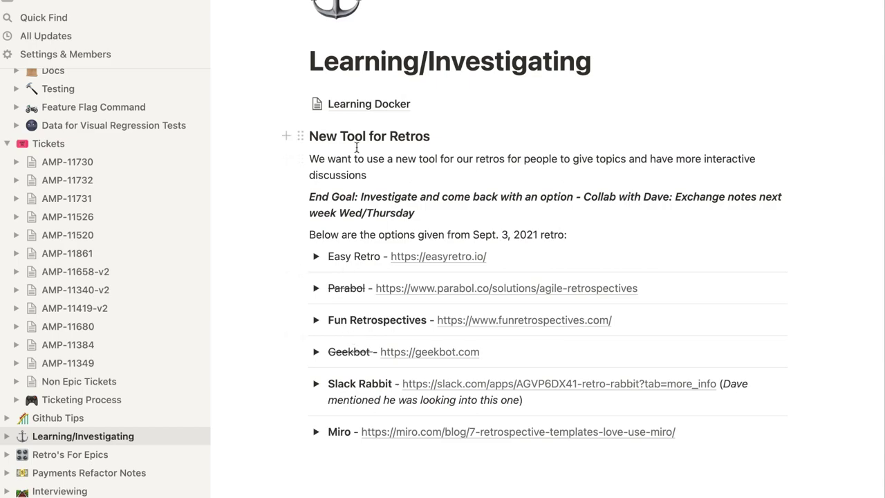
pyautogui.click(362, 105)
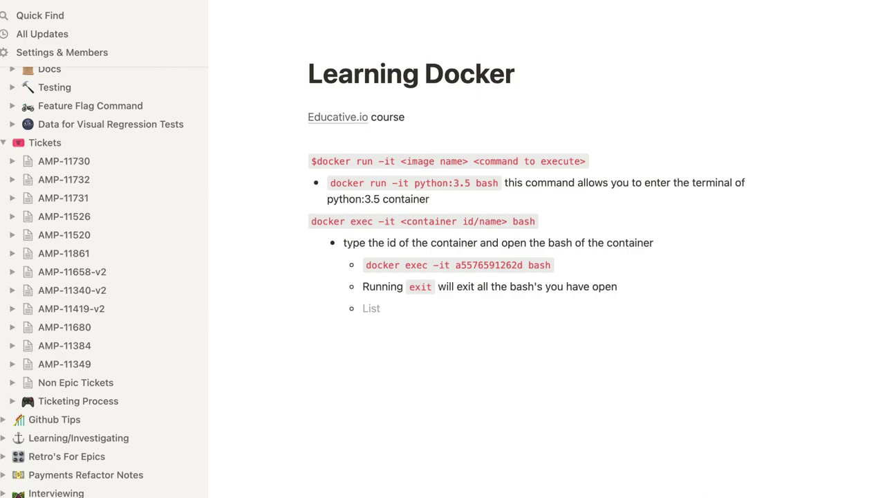
# Step: Go back to Learning/Investigating through its sidebar entry
pyautogui.click(78, 437)
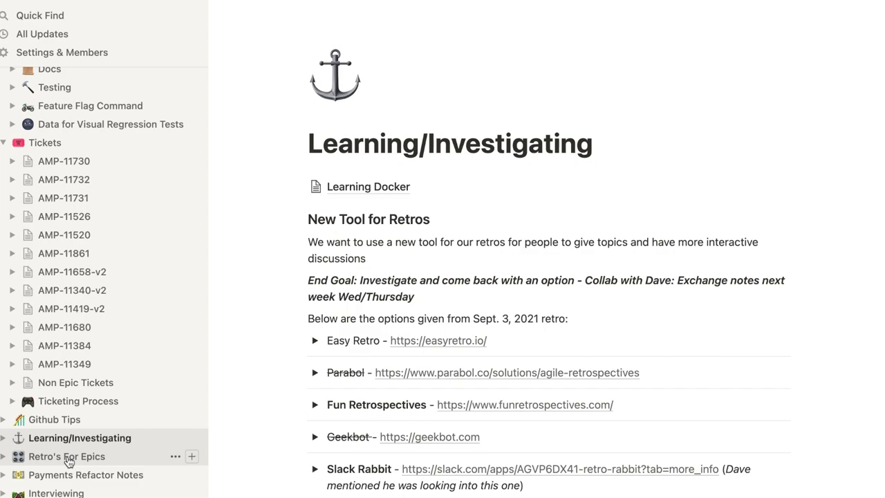
# Step: Open the Retro's For Epics page and scroll down the sidebar list
pyautogui.click(68, 457)
pyautogui.scroll(-3, 67, 461)
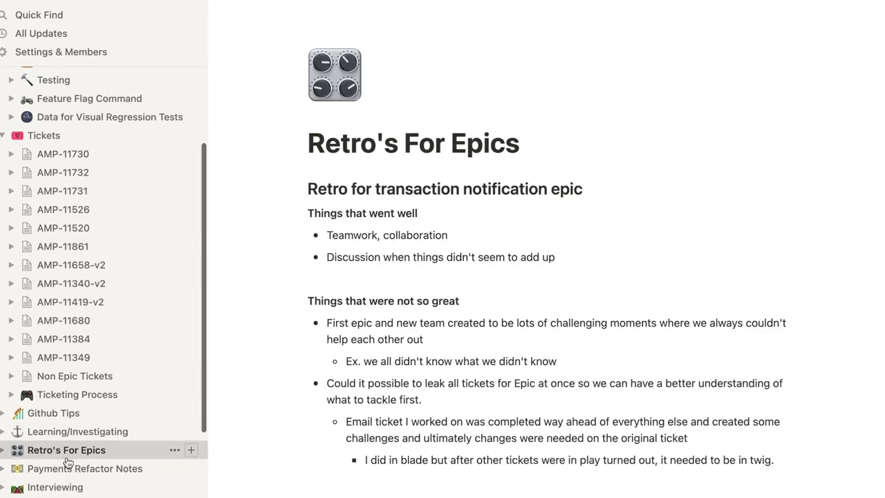
pyautogui.scroll(-1, 68, 462)
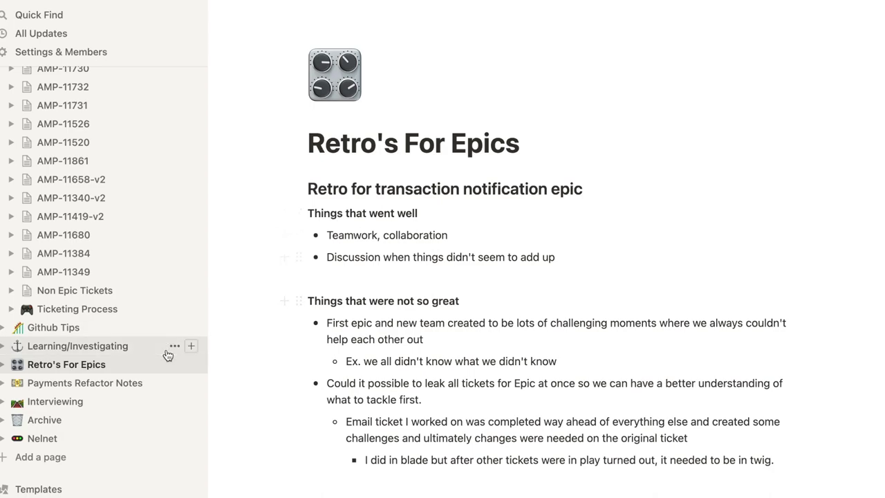
# Step: Open the Interviewing page and scroll through its notes
pyautogui.click(63, 404)
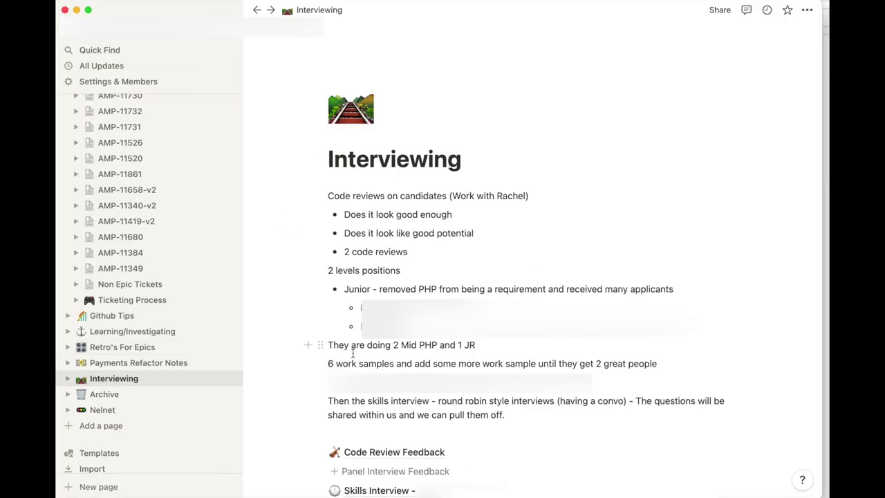
pyautogui.scroll(-2, 352, 353)
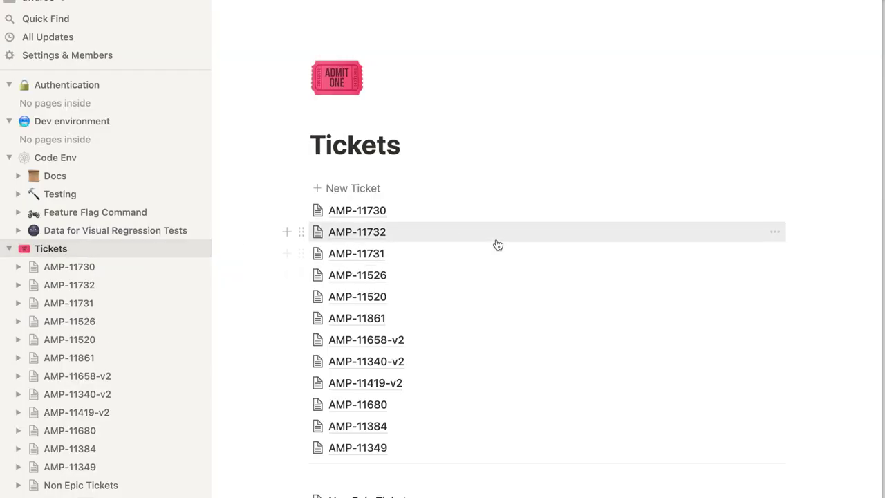
pyautogui.scroll(-2, 498, 244)
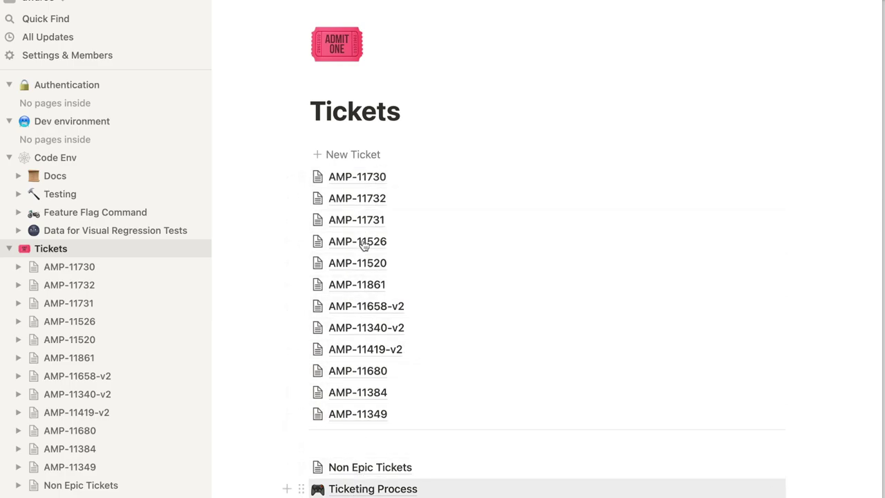
# Step: Create a ticket page from the Tickets page's + New Ticket template
pyautogui.click(374, 156)
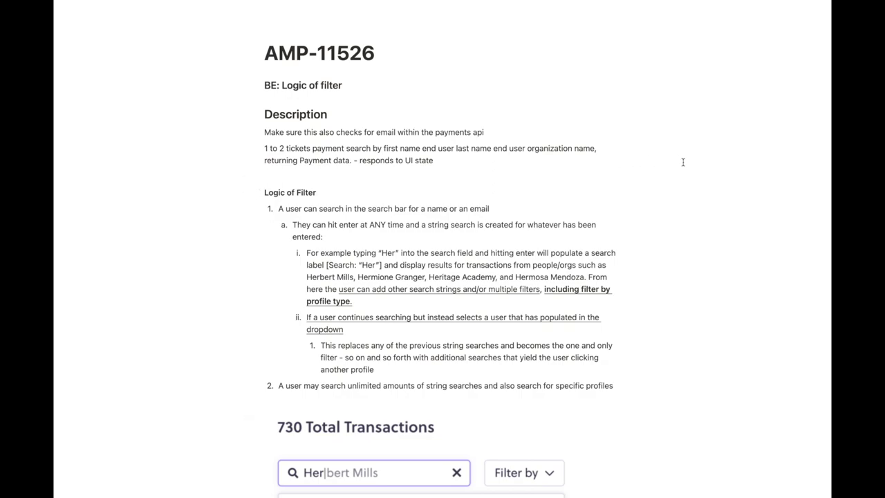
# Step: Scroll down through the AMP-11526 'BE: Logic of filter' ticket notes
pyautogui.scroll(-5, 682, 161)
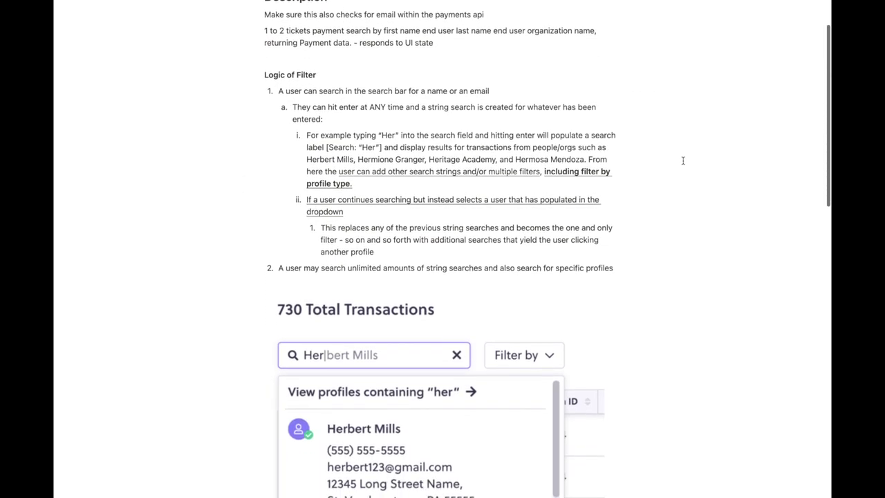
pyautogui.scroll(-10, 682, 160)
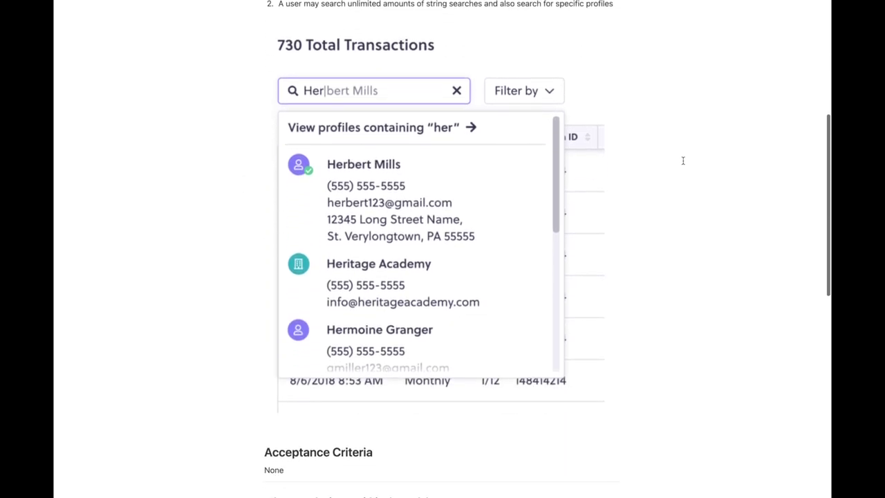
pyautogui.scroll(-7, 682, 160)
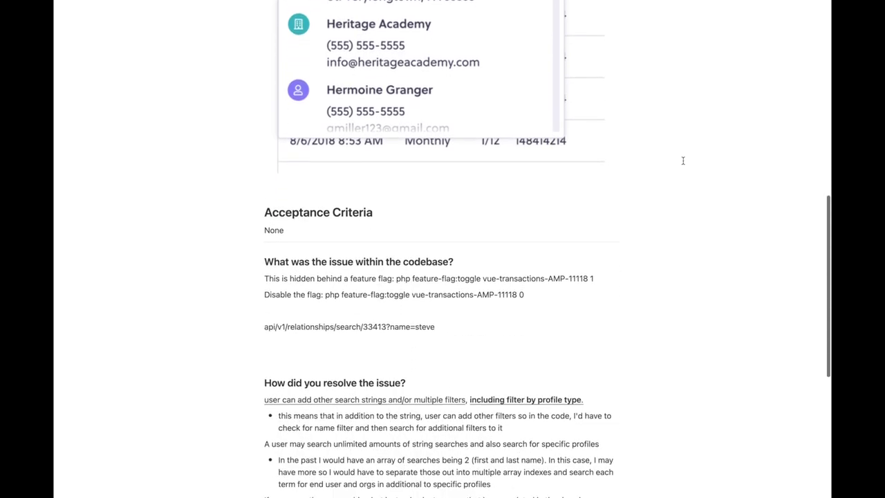
pyautogui.scroll(-6, 683, 161)
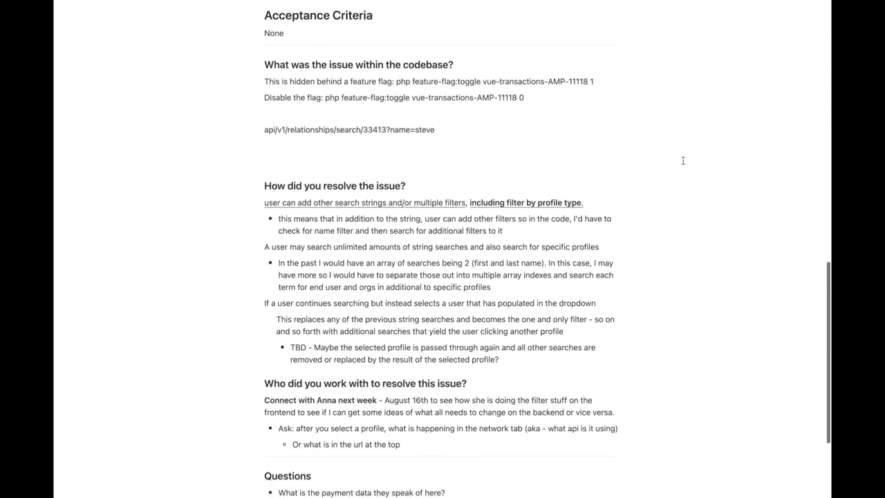
pyautogui.scroll(-7, 683, 161)
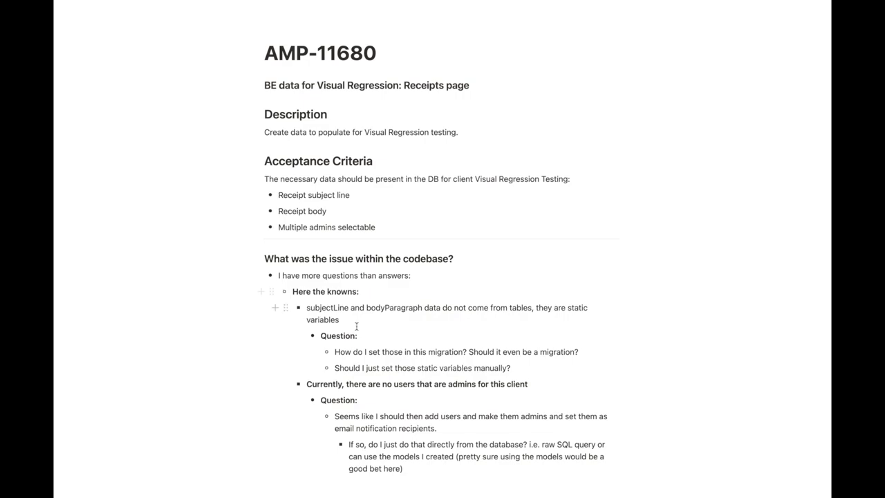
# Step: Scroll the AMP-11680 page down to 'How did you resolve the issue?'
pyautogui.scroll(-2, 357, 326)
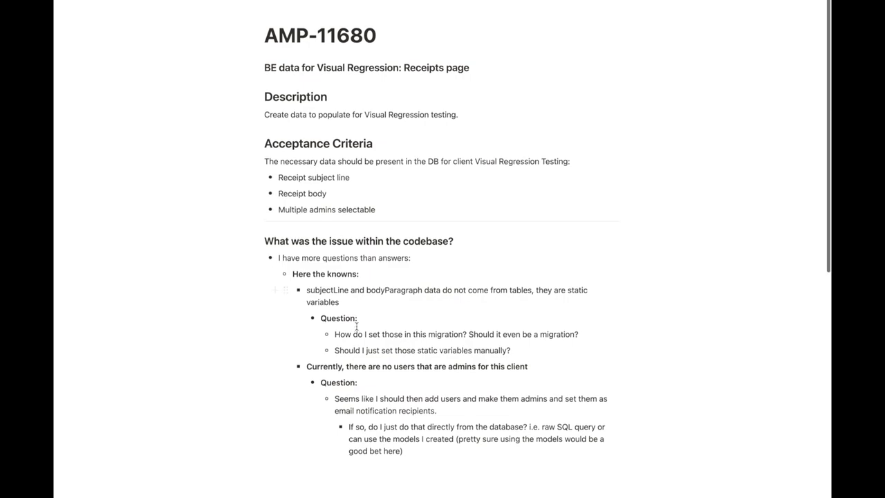